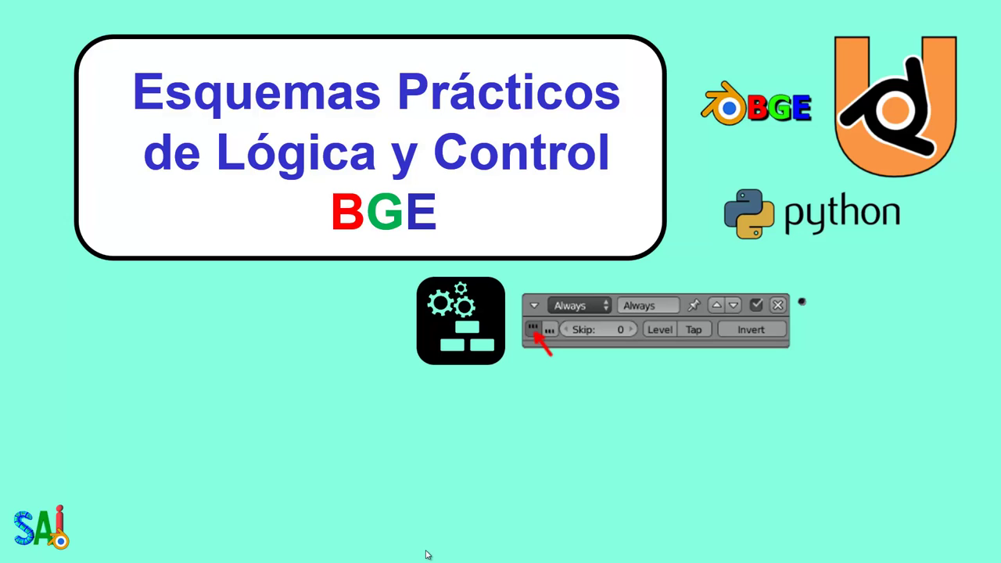
Step: Advance from the title slide to the Esquemas prácticos slide
left_click(678, 402)
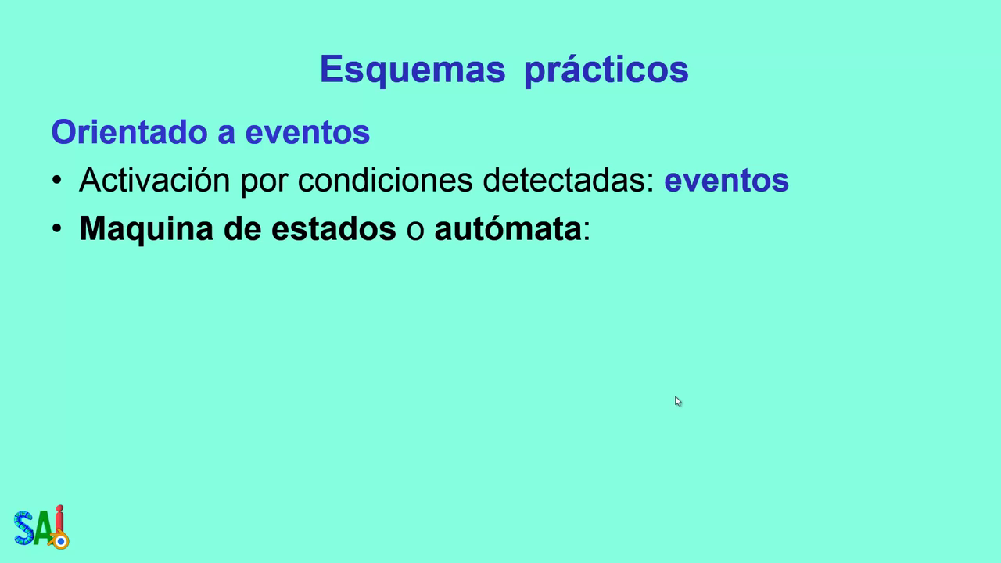
Step: Reveal the Ejecución continua bullets and the gears-and-blocks logic icon on the slide
left_click(677, 401)
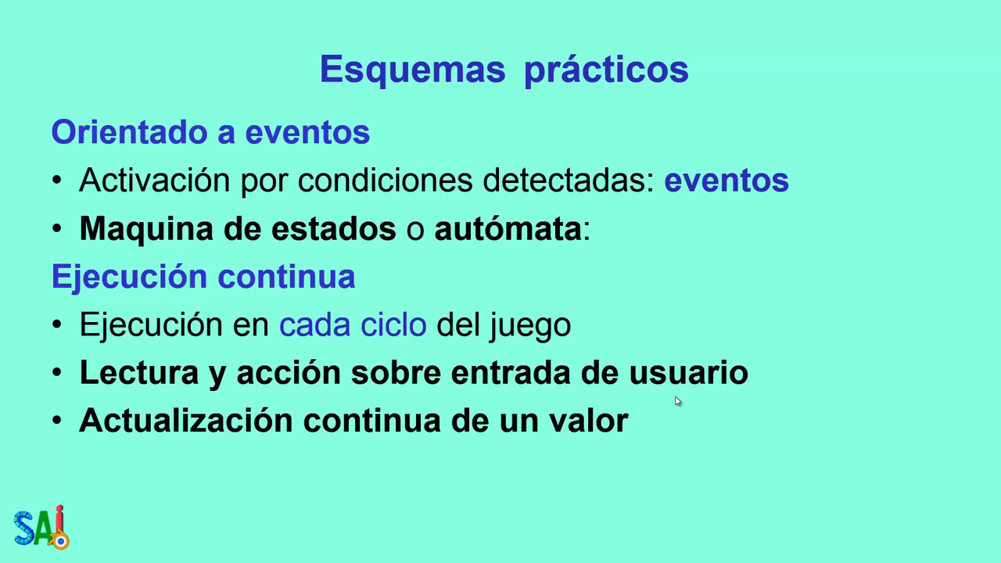
left_click(678, 401)
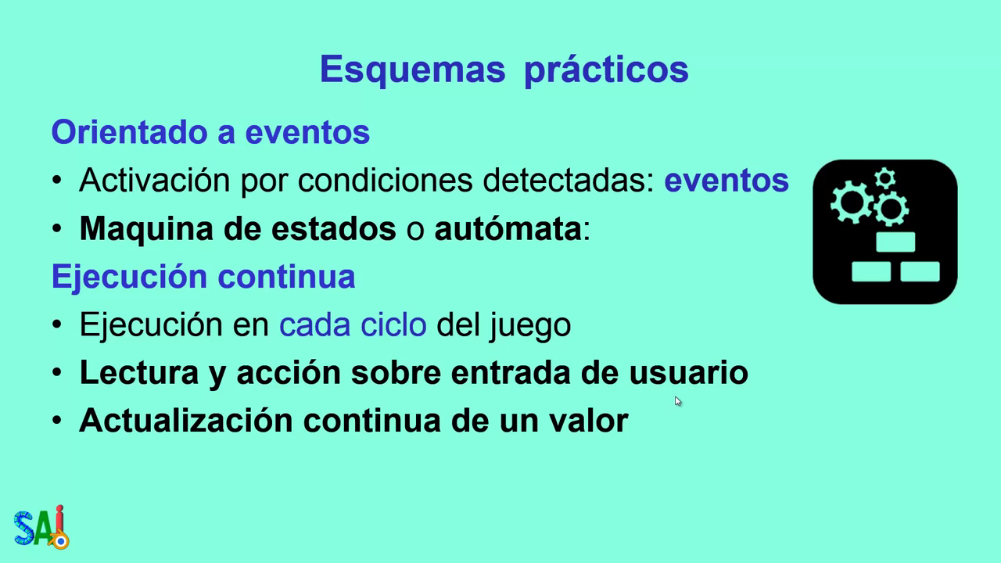
Step: Show the sensor panel screenshot on the Esquemas prácticos slide
left_click(677, 401)
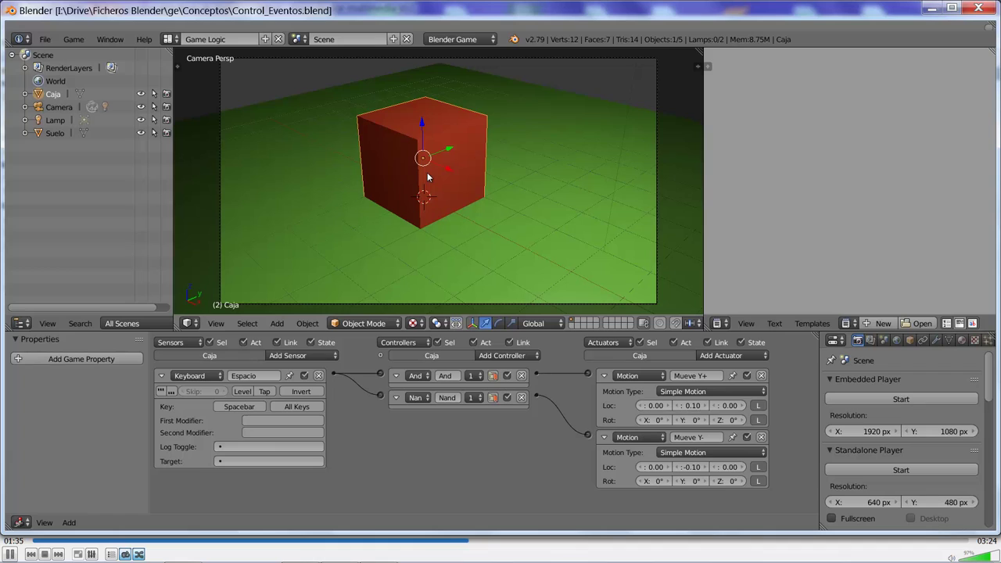
Step: Run the cube game, toggle its movement away and back with Spacebar, then stop it
key("p")
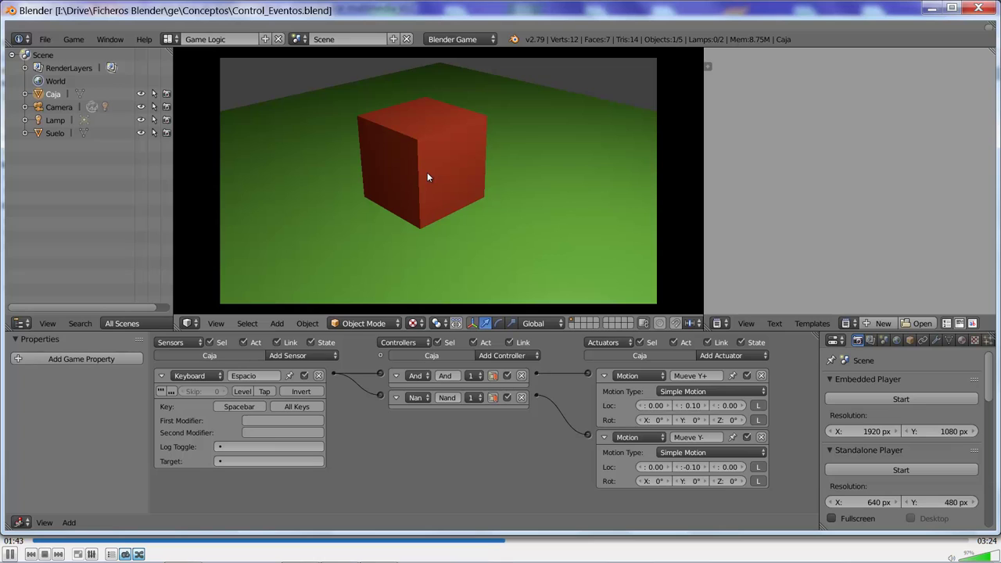
key("space")
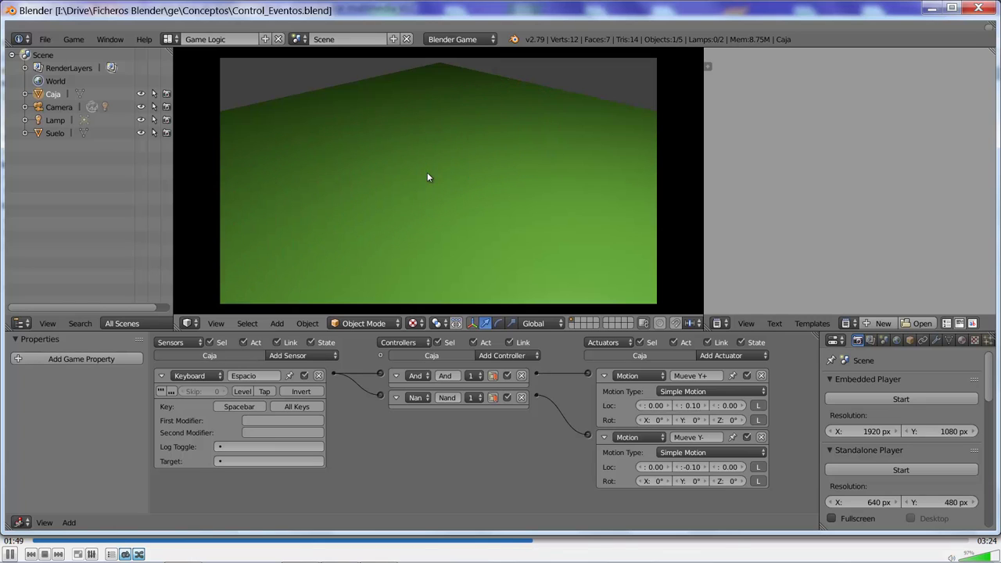
key("space")
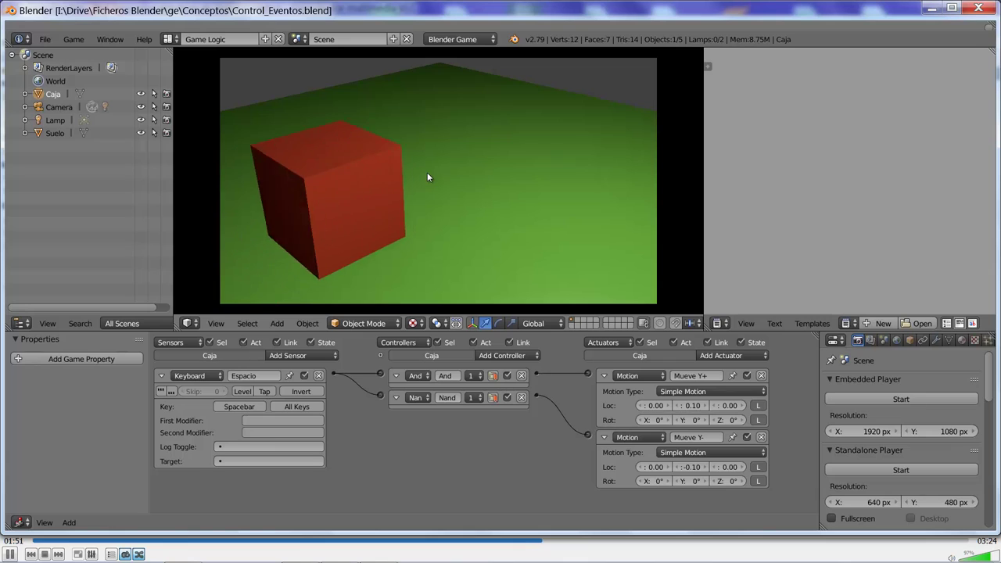
key("Escape")
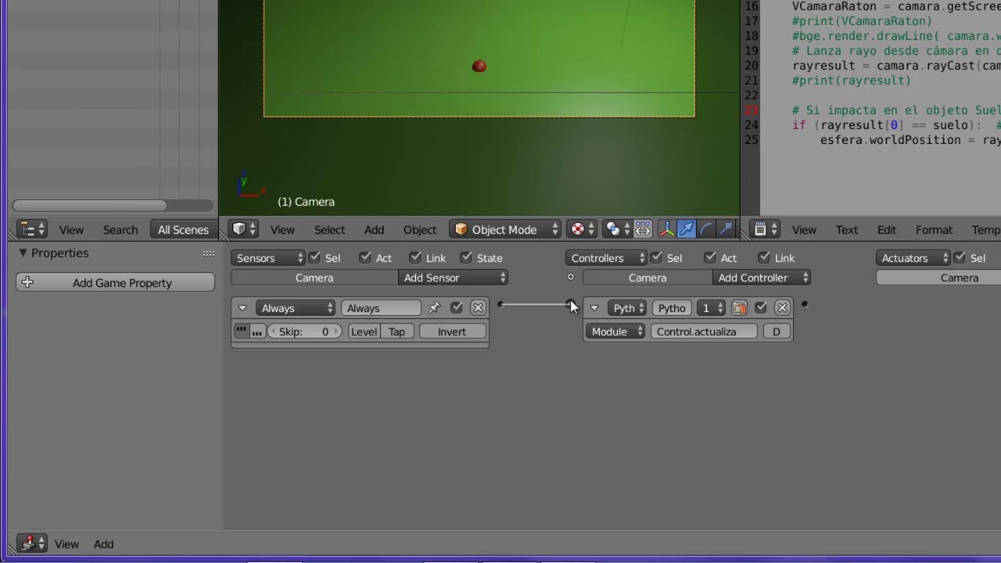
Step: Link the Always sensor to the Control.actualiza Python controller and run the sphere game
left_click_drag(571, 304, 572, 304)
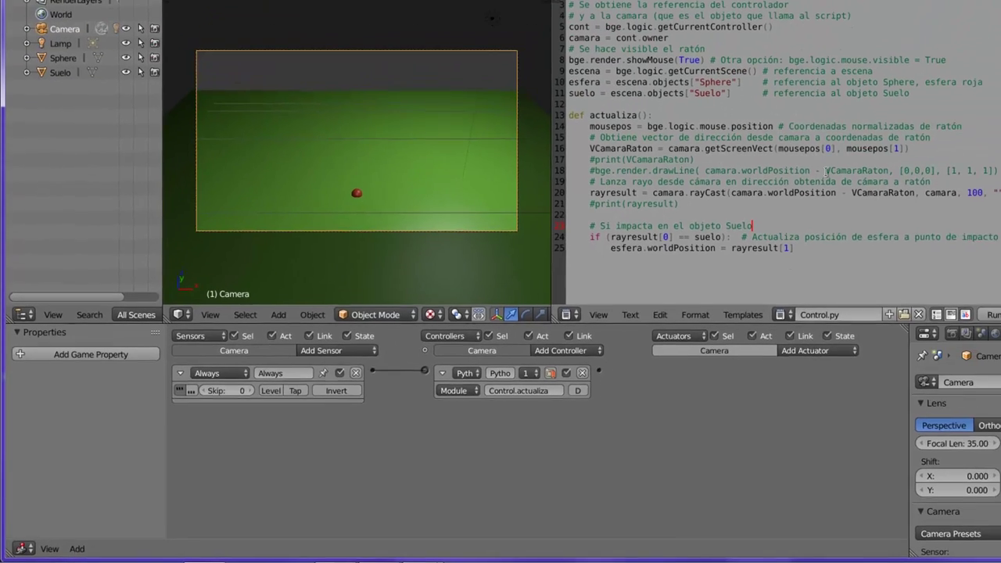
key("p")
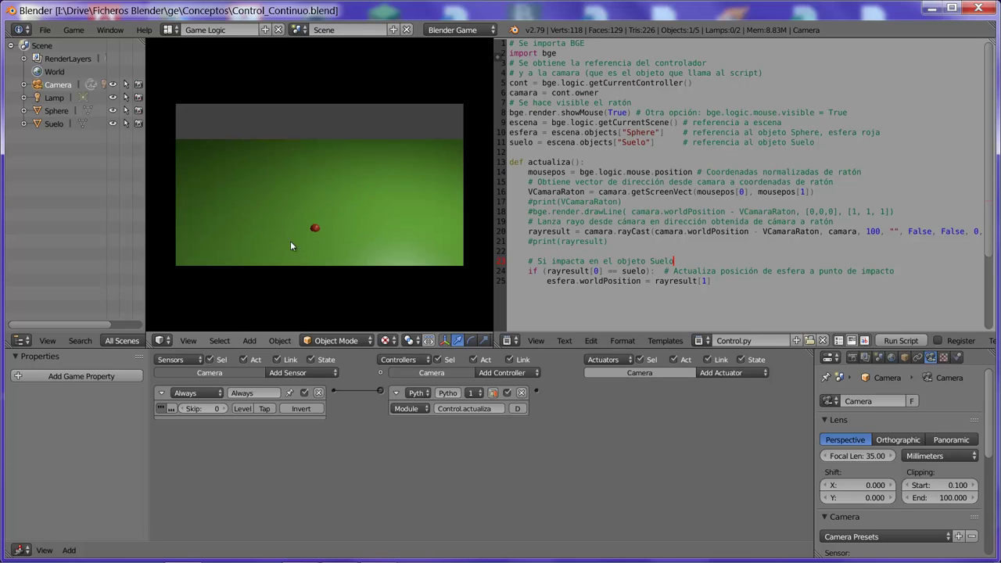
key("Escape")
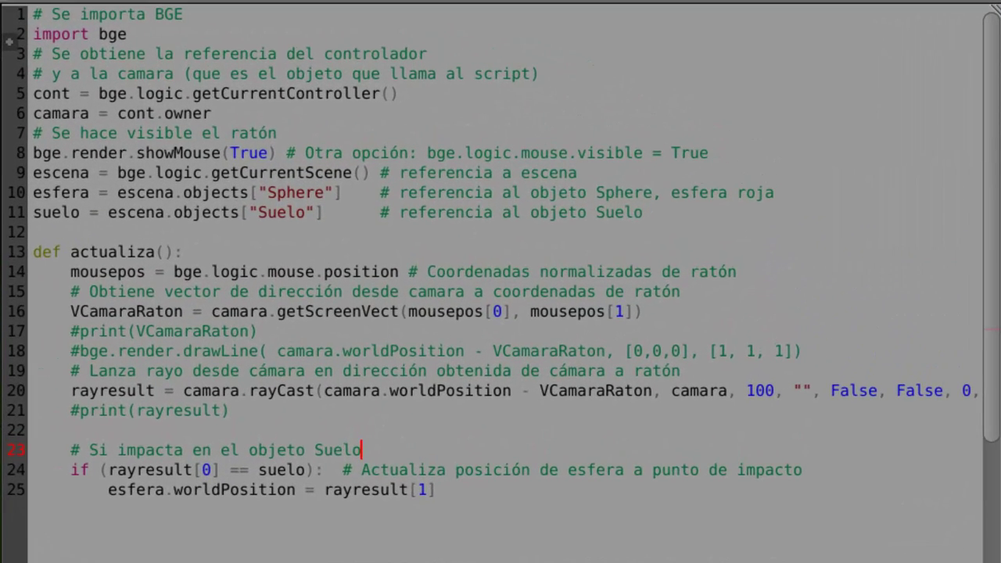
double_click(102, 252)
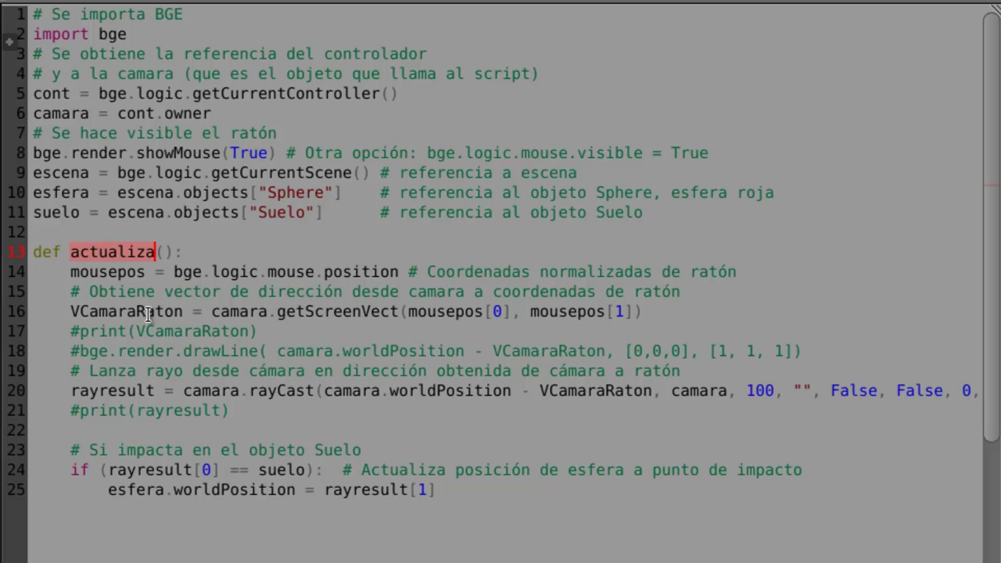
left_click(591, 313)
left_click(660, 312)
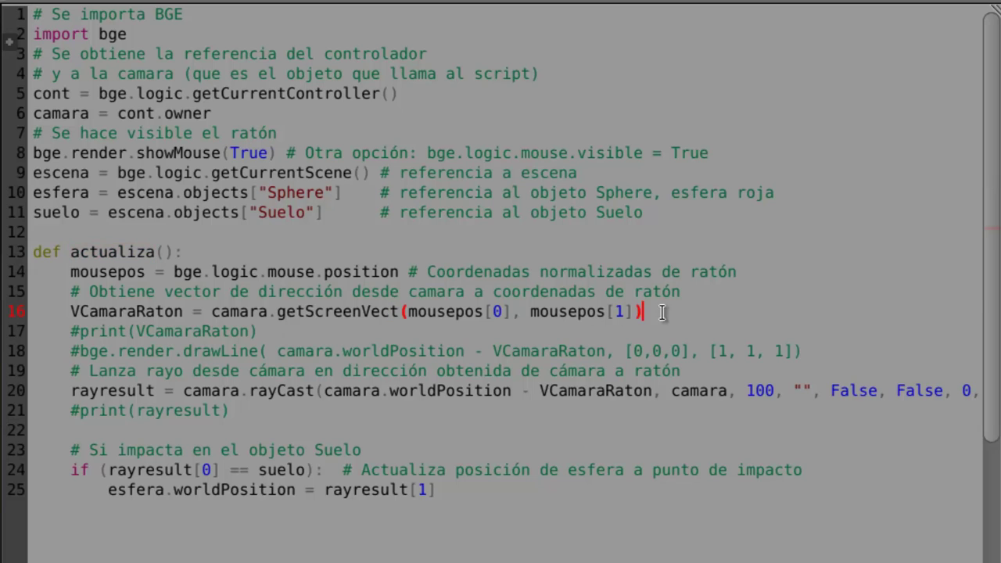
left_click_drag(662, 312, 63, 271)
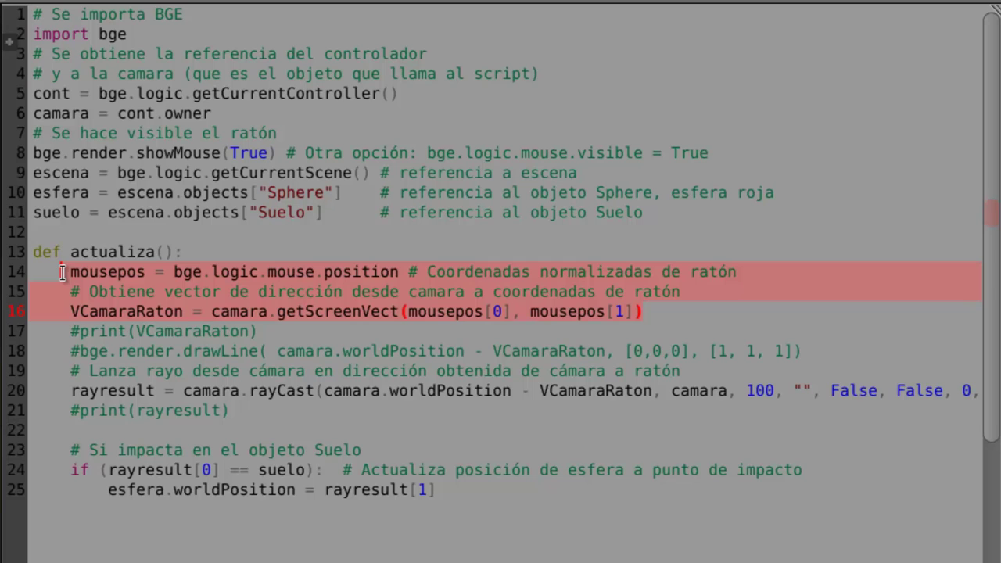
left_click(71, 390)
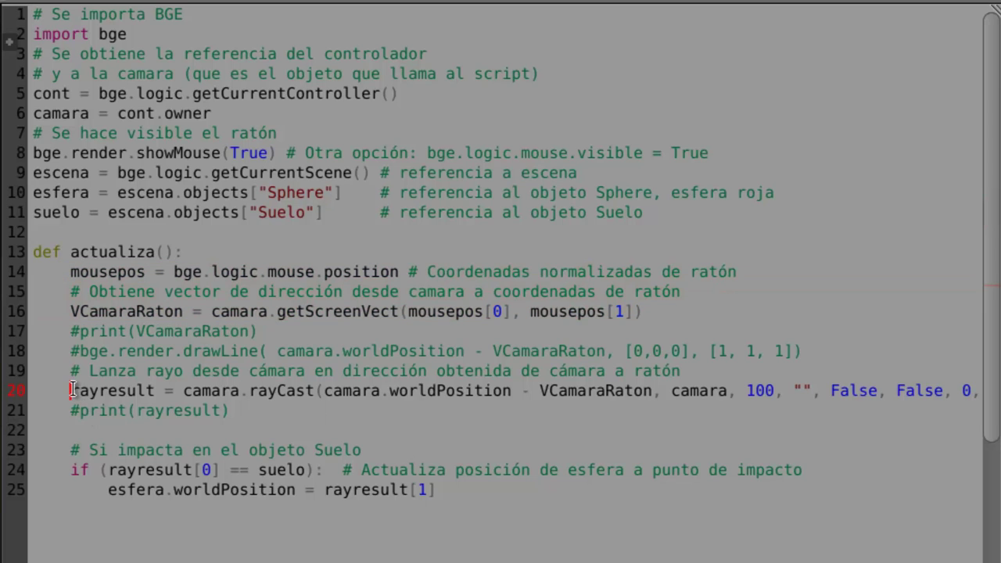
left_click_drag(183, 390, 324, 390)
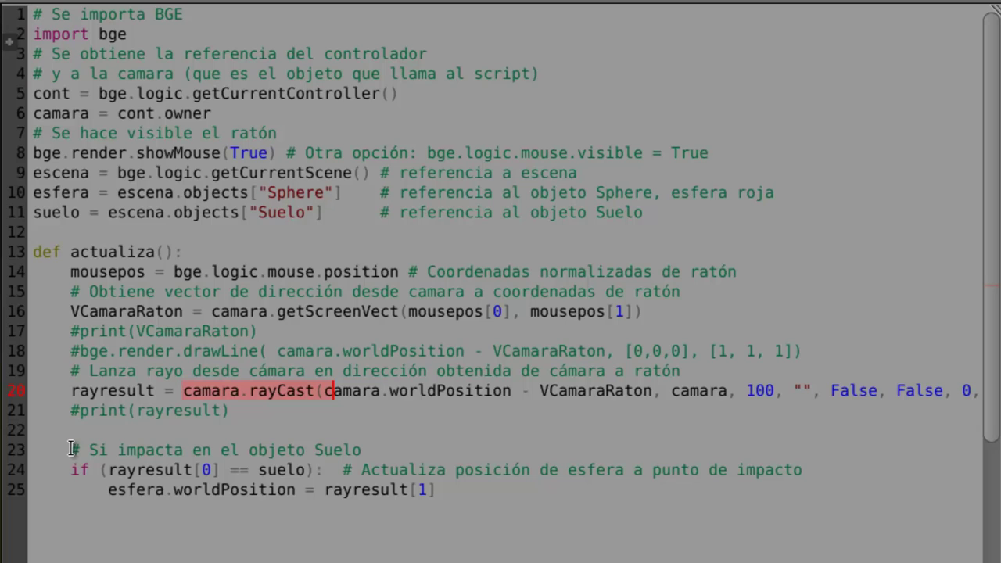
left_click_drag(71, 450, 463, 501)
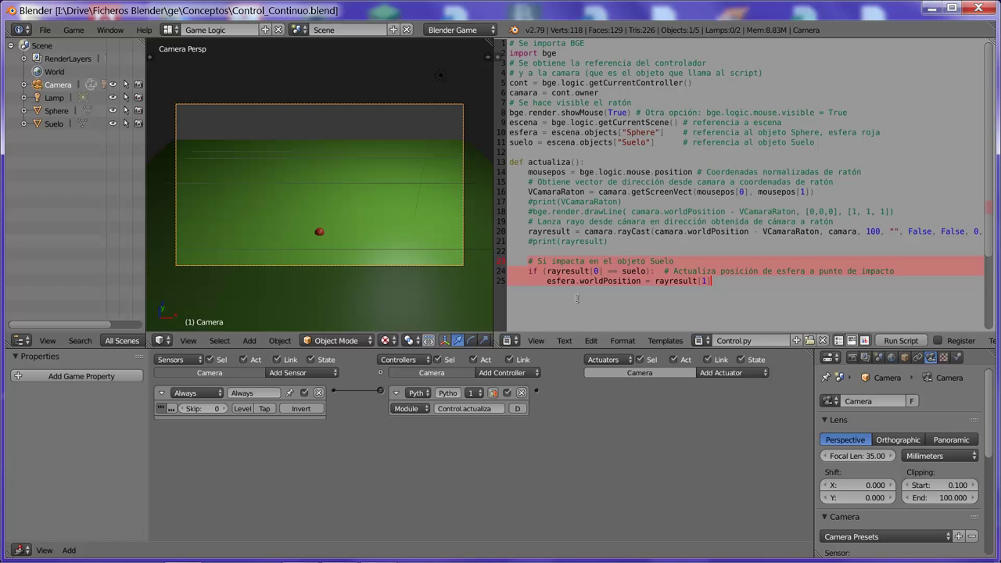
left_click(577, 298)
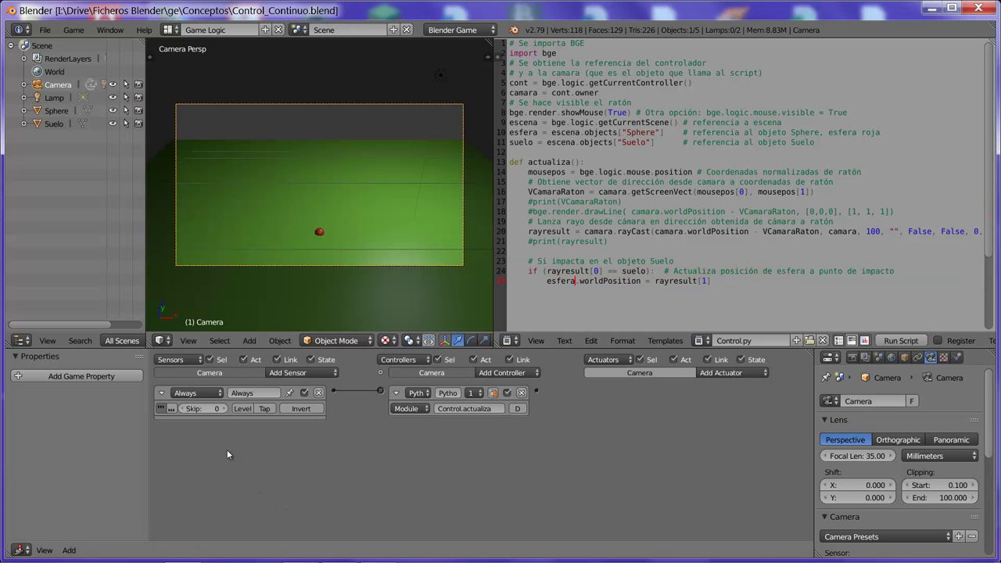
Step: Set the Always sensor's Skip to 10 and run the sphere game again
left_click(217, 409)
type("10")
key("Return")
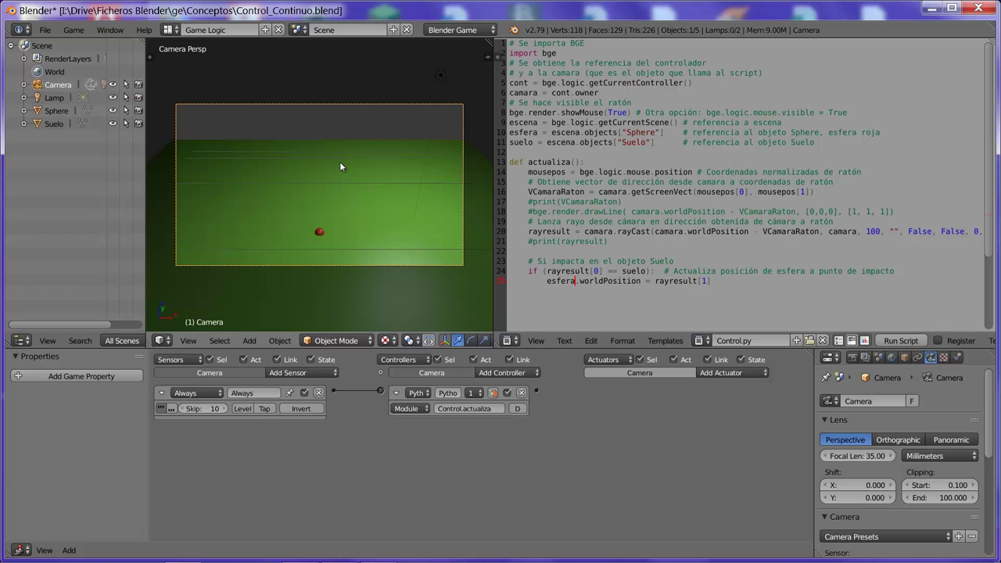
key("p")
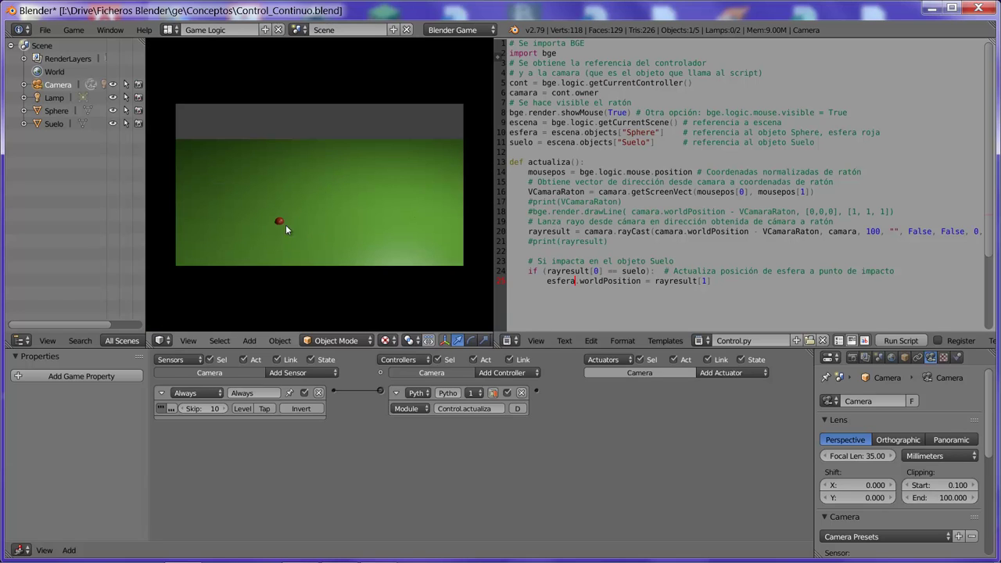